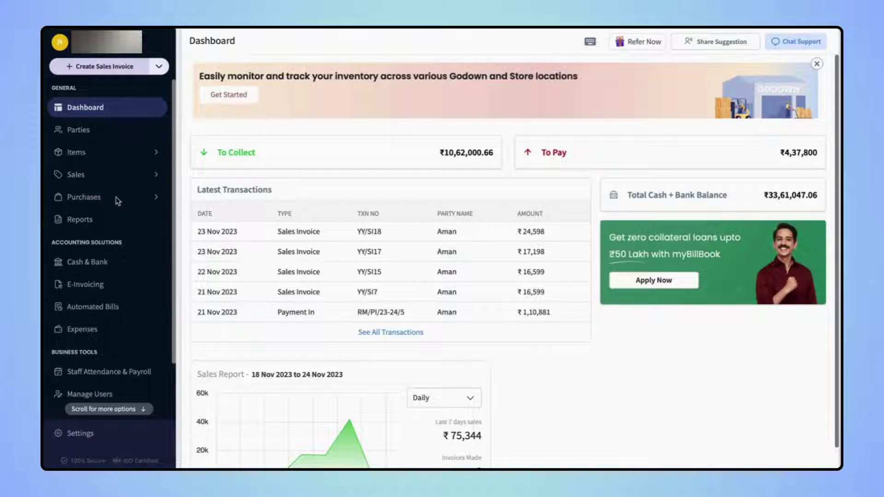
# Go to Purchases > Purchase Invoices and begin a new purchase invoice.
pyautogui.click(93, 200)
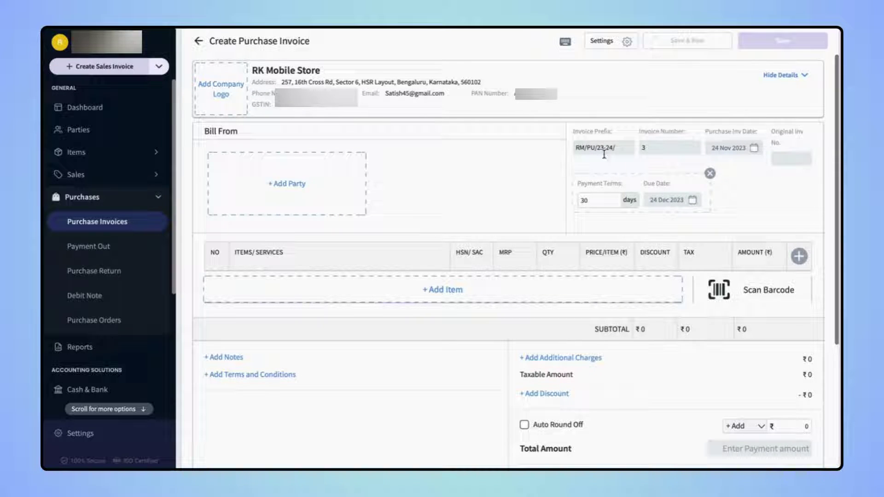
# Add Ankit as the party the invoice is billed and shipped from.
pyautogui.click(386, 174)
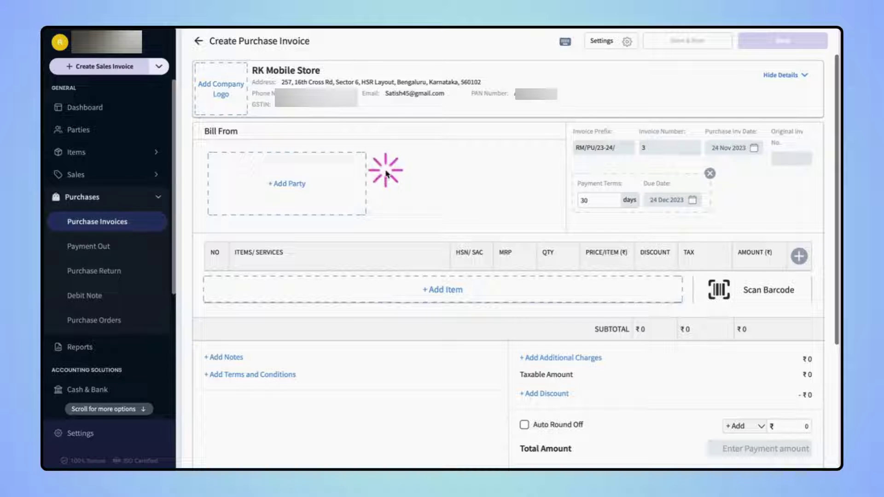
pyautogui.click(286, 184)
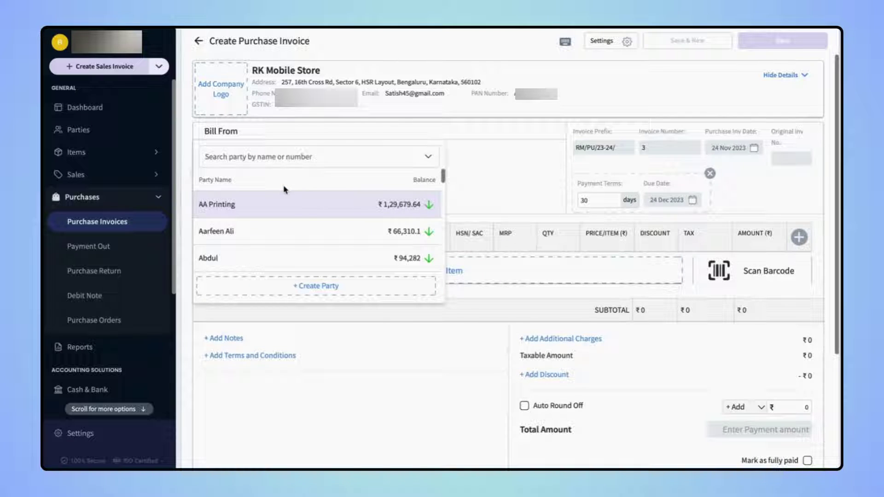
pyautogui.scroll(-3, 290, 214)
pyautogui.scroll(-3, 290, 214)
pyautogui.scroll(-2, 290, 215)
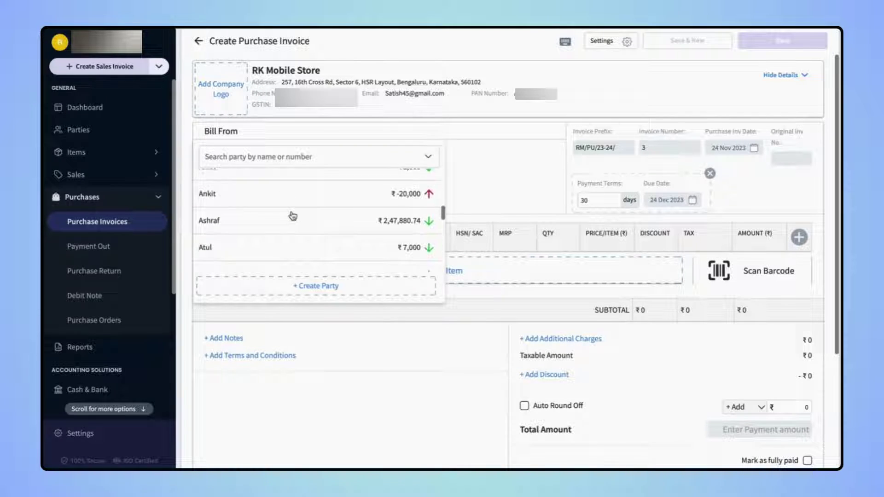
pyautogui.click(293, 203)
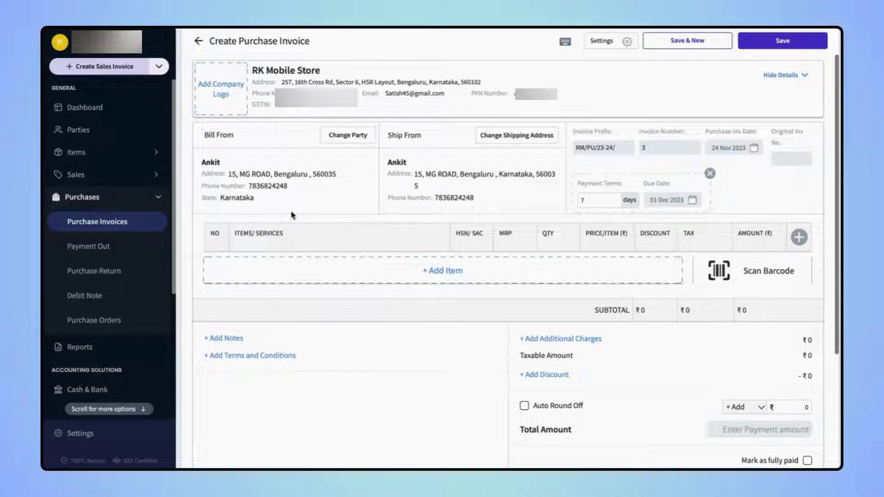
# Add Apple Earpods, Vivo wired earphones and Samsung galaxy buds2 Pro at quantity 5 each and confirm.
pyautogui.click(446, 273)
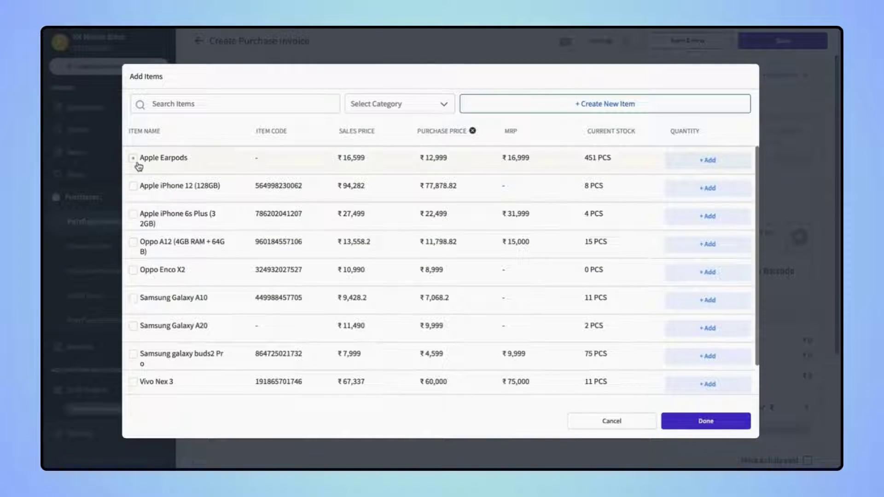
pyautogui.click(133, 158)
pyautogui.click(132, 158)
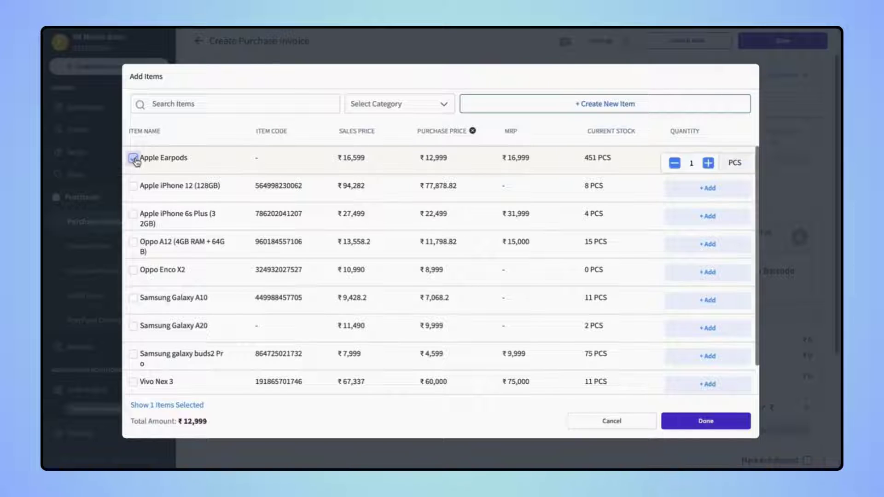
pyautogui.click(707, 164)
pyautogui.click(707, 164)
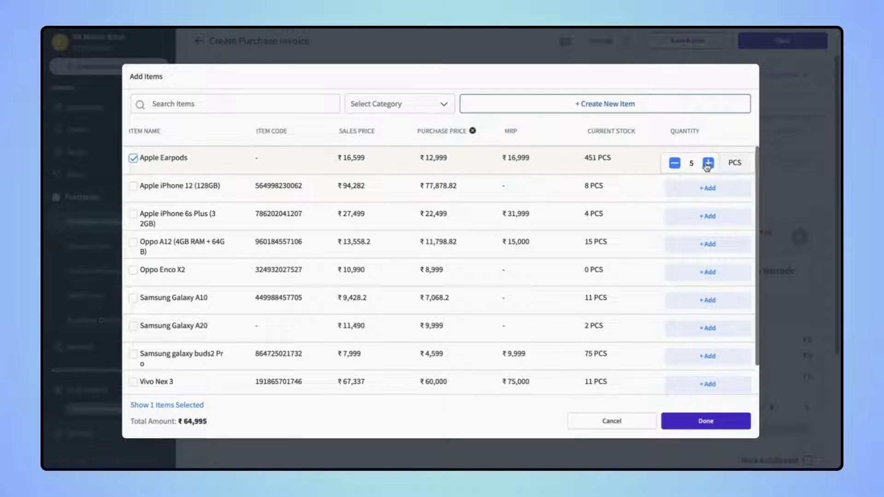
pyautogui.scroll(-1, 321, 302)
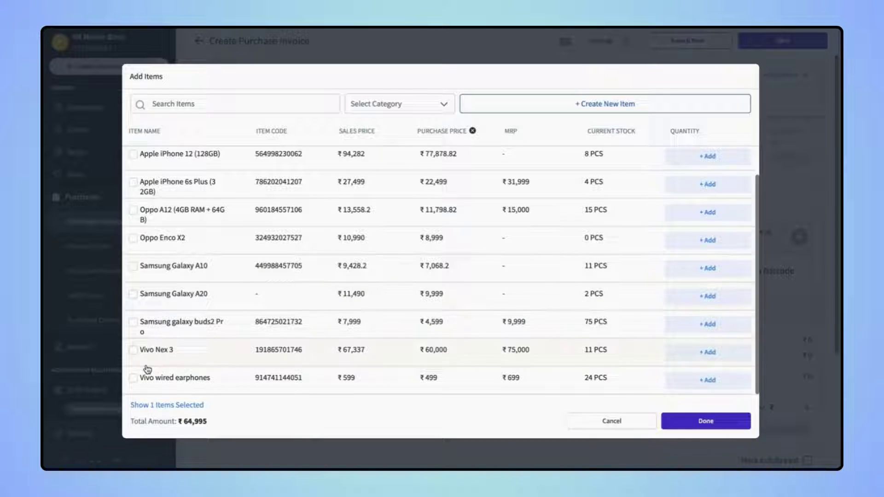
pyautogui.click(133, 378)
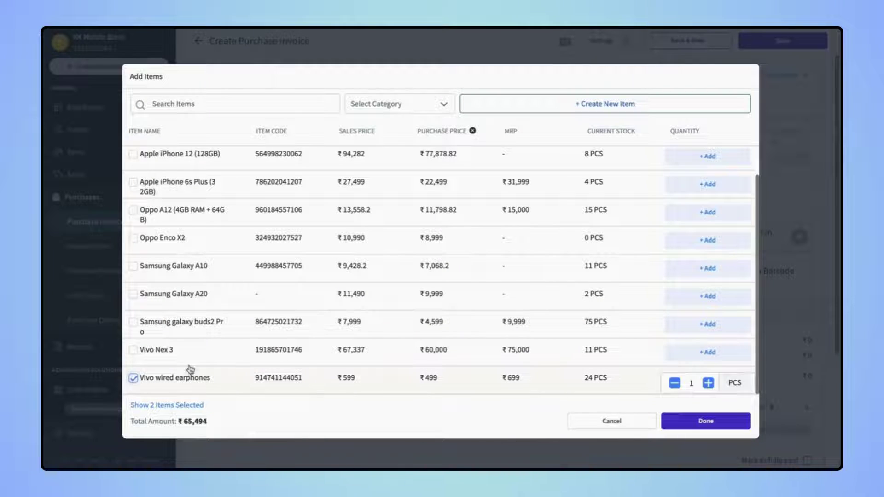
pyautogui.click(707, 382)
pyautogui.click(708, 382)
pyautogui.click(707, 383)
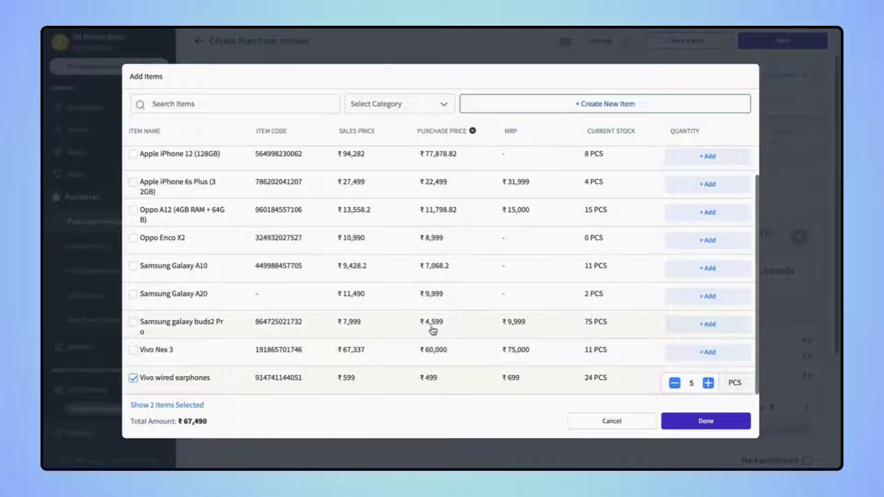
pyautogui.scroll(1, 433, 332)
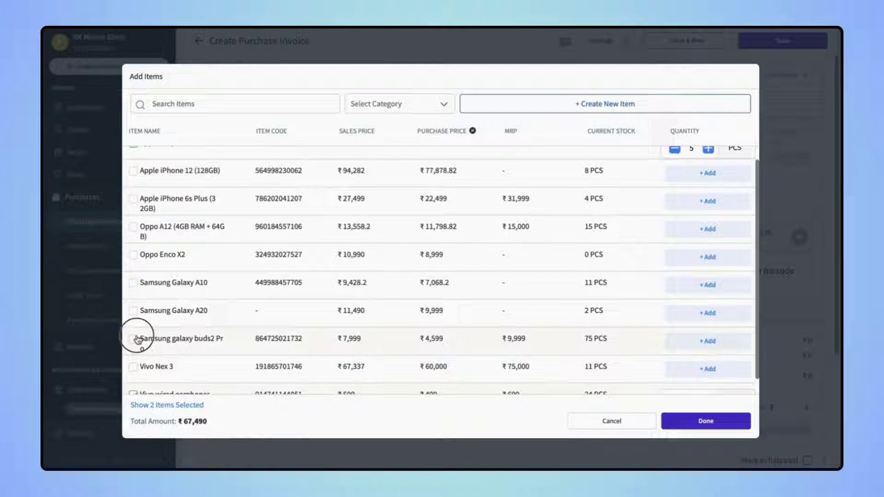
pyautogui.click(133, 339)
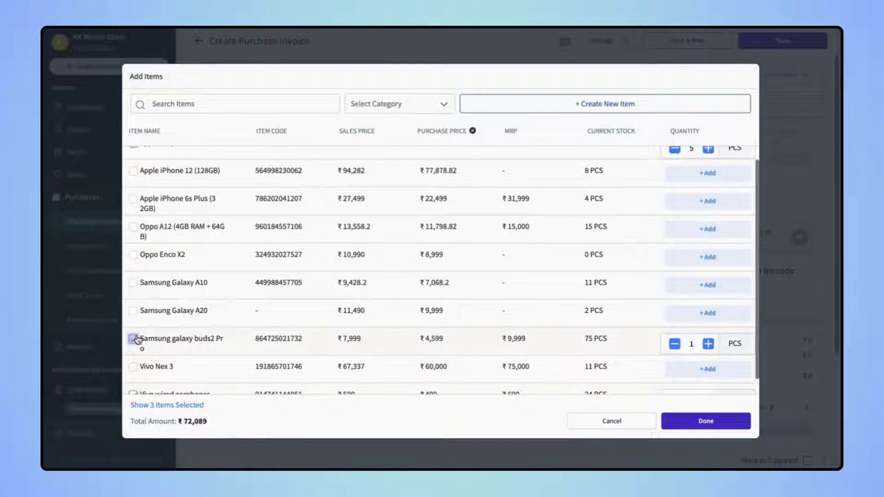
pyautogui.click(707, 343)
pyautogui.click(707, 343)
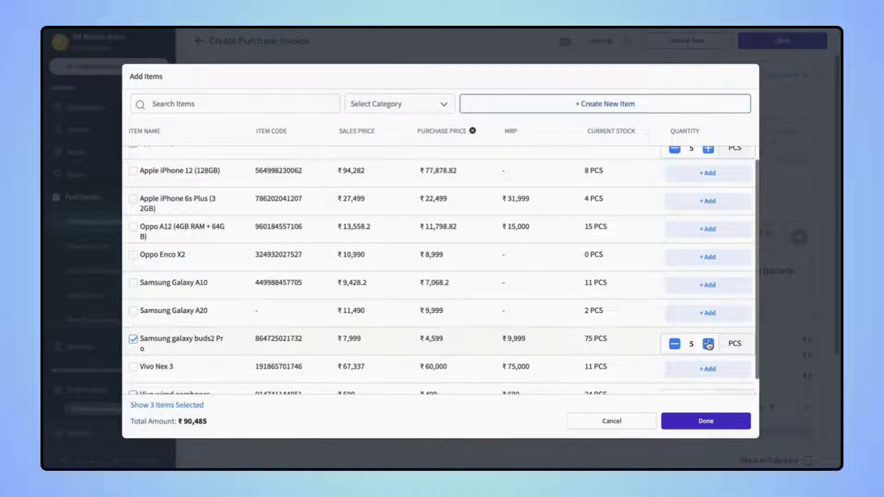
pyautogui.click(705, 421)
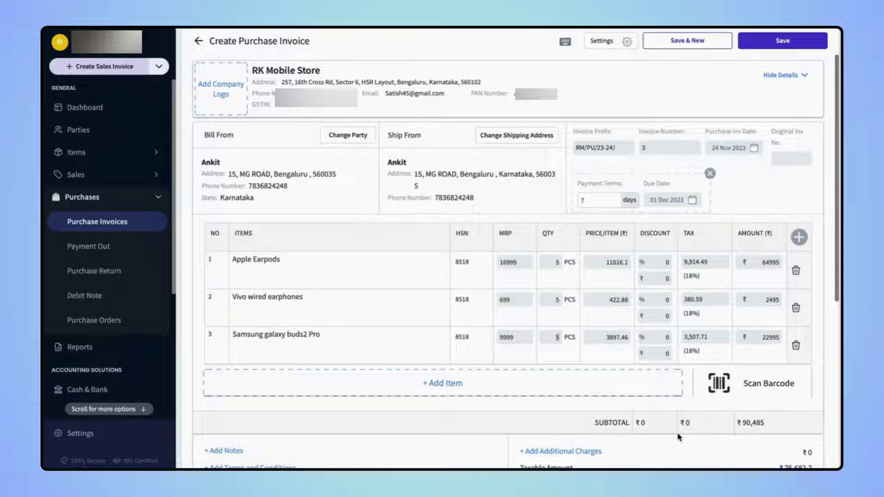
pyautogui.scroll(-3, 678, 436)
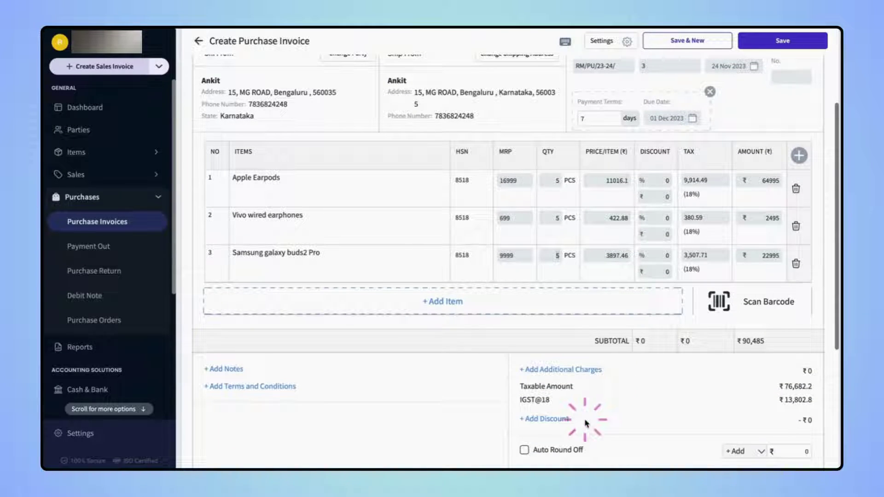
pyautogui.scroll(1, 312, 394)
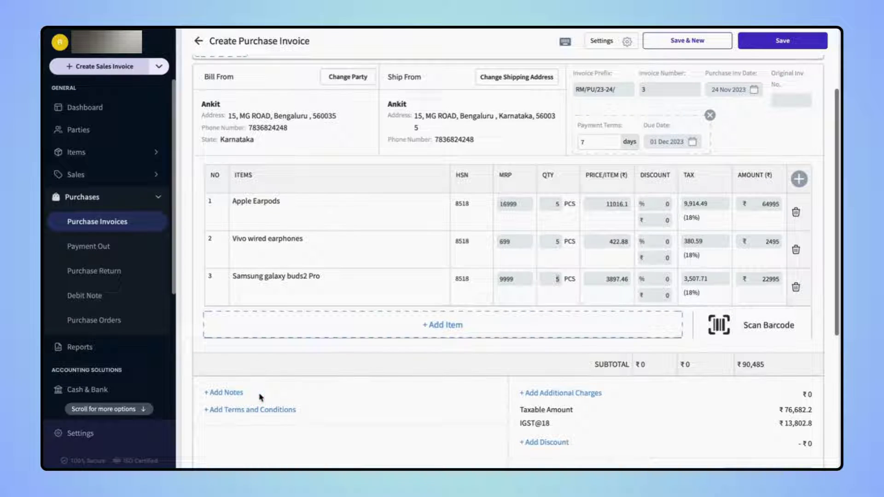
pyautogui.scroll(-2, 260, 397)
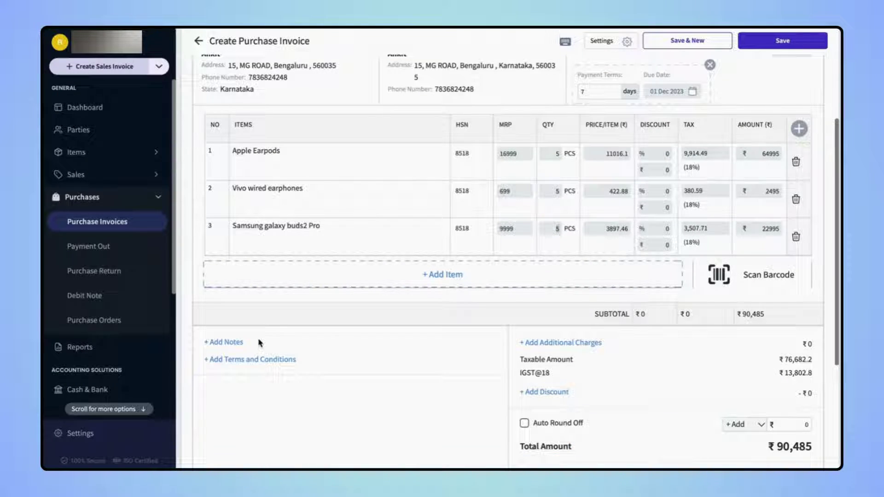
pyautogui.scroll(4, 259, 341)
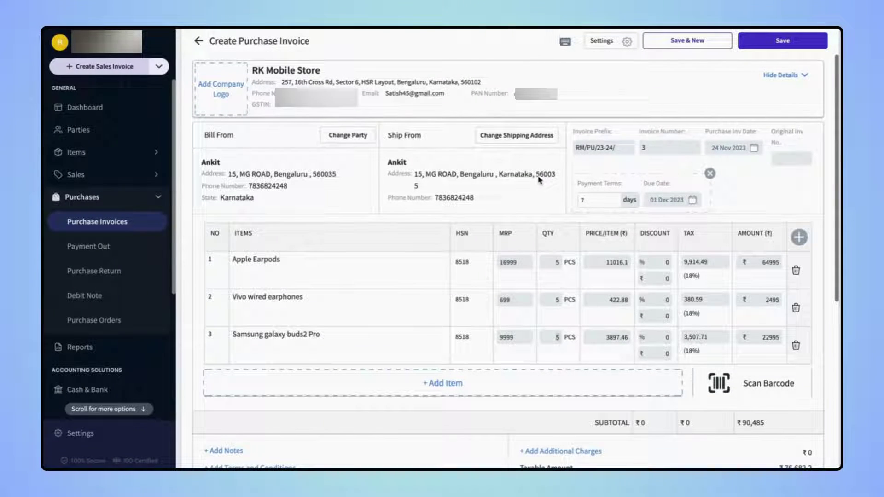
# Set the purchase date to 23 Nov 2023 and the invoice number to 4.
pyautogui.click(664, 138)
pyautogui.click(719, 141)
pyautogui.click(724, 147)
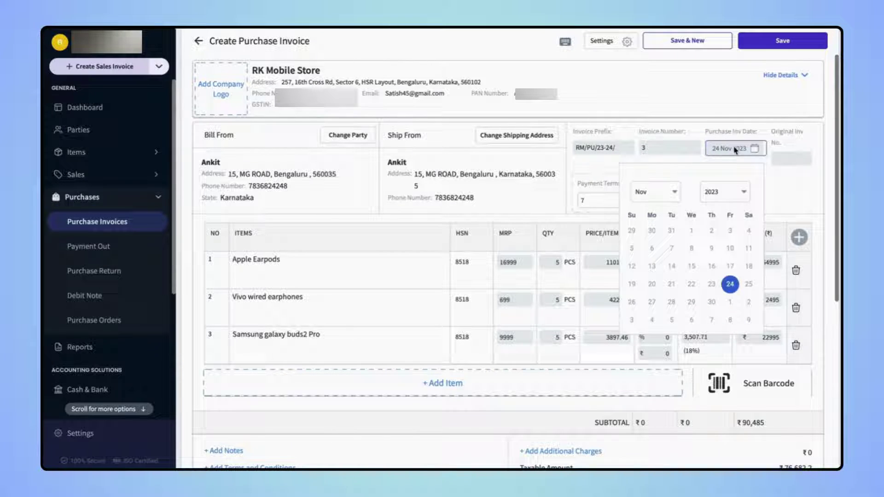
pyautogui.click(712, 284)
pyautogui.click(651, 148)
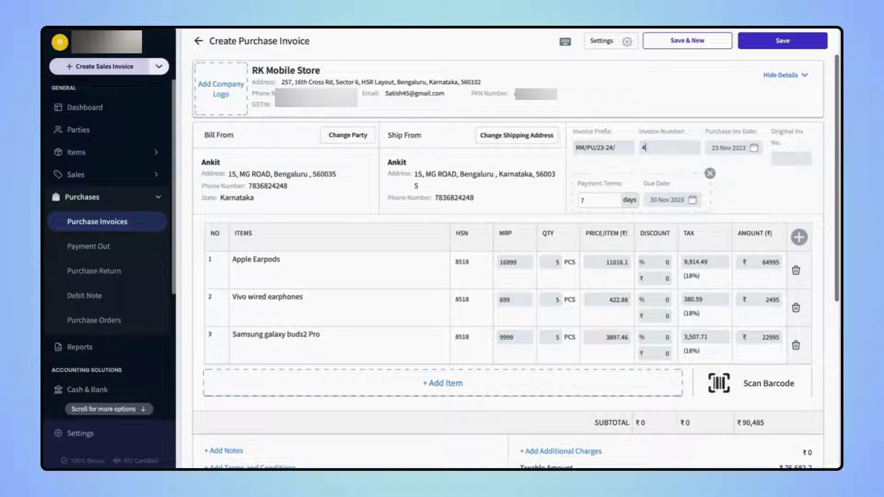
pyautogui.write('4')
pyautogui.write('i')
pyautogui.write('i')
pyautogui.write('12')
# Save the purchase invoice and view its preview down to the totals.
pyautogui.click(784, 43)
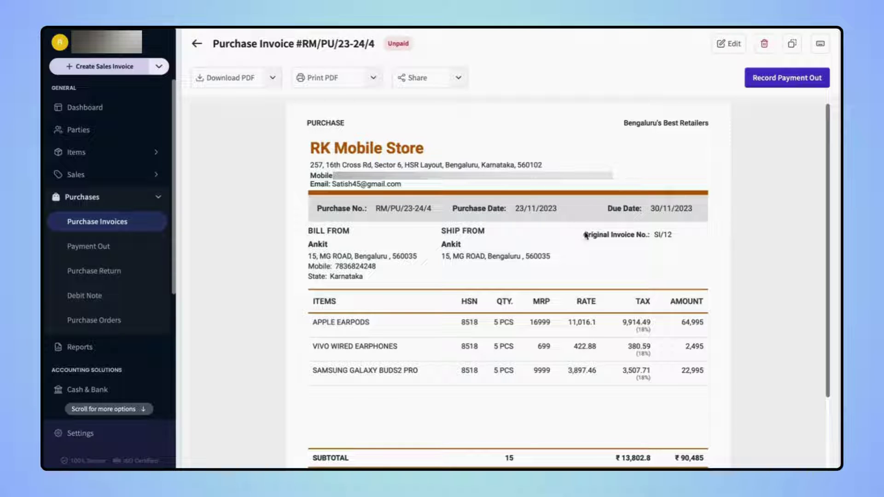
pyautogui.scroll(-2, 585, 235)
pyautogui.scroll(-2, 585, 235)
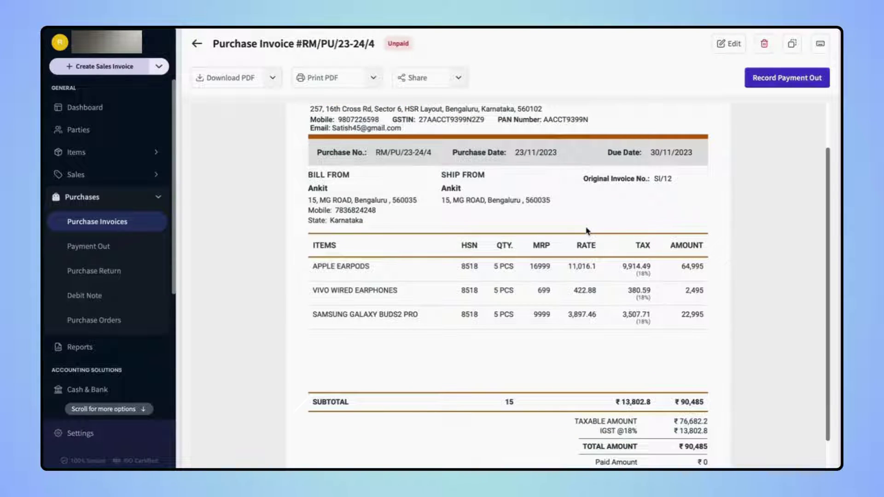